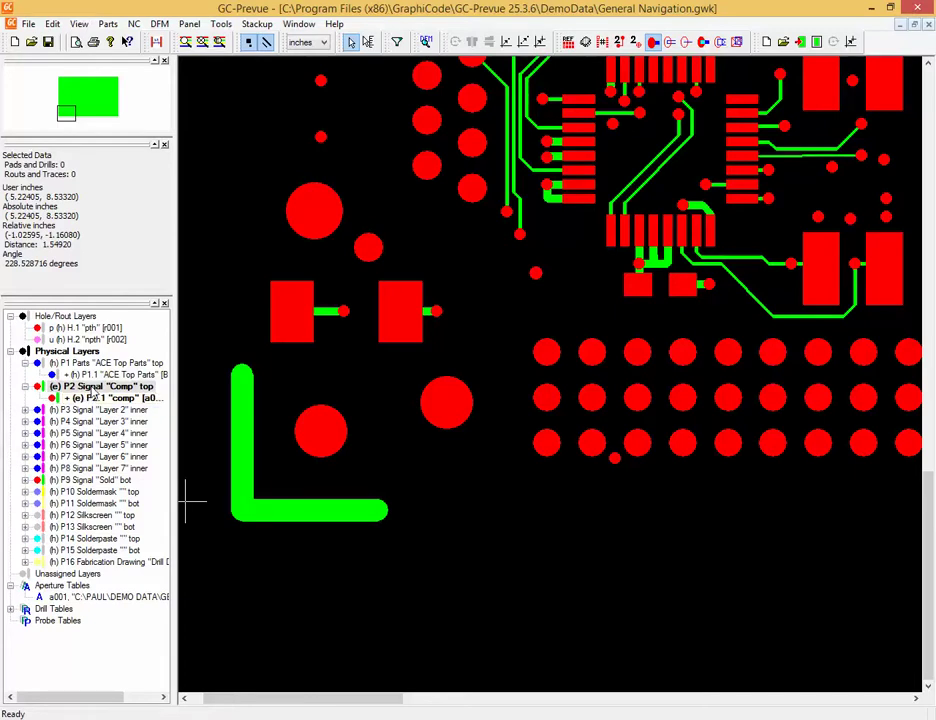
- Add a New Positive Data Layer (P2.1) under P2 Signal Comp and make it editable
{"action": "right_click", "coordinate": [110, 386]}
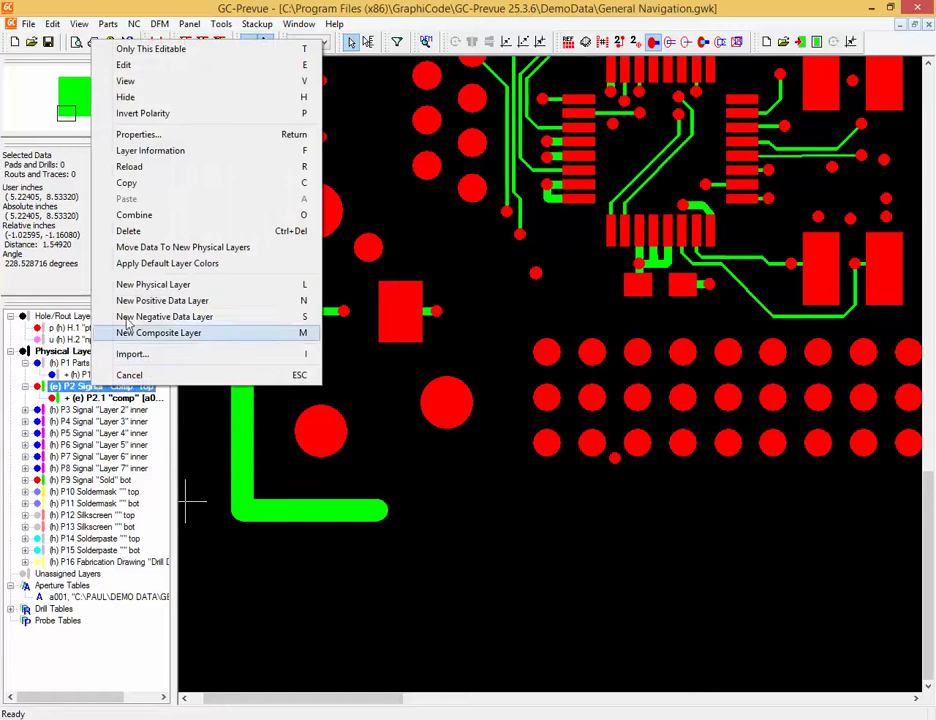
{"action": "left_click", "coordinate": [135, 302]}
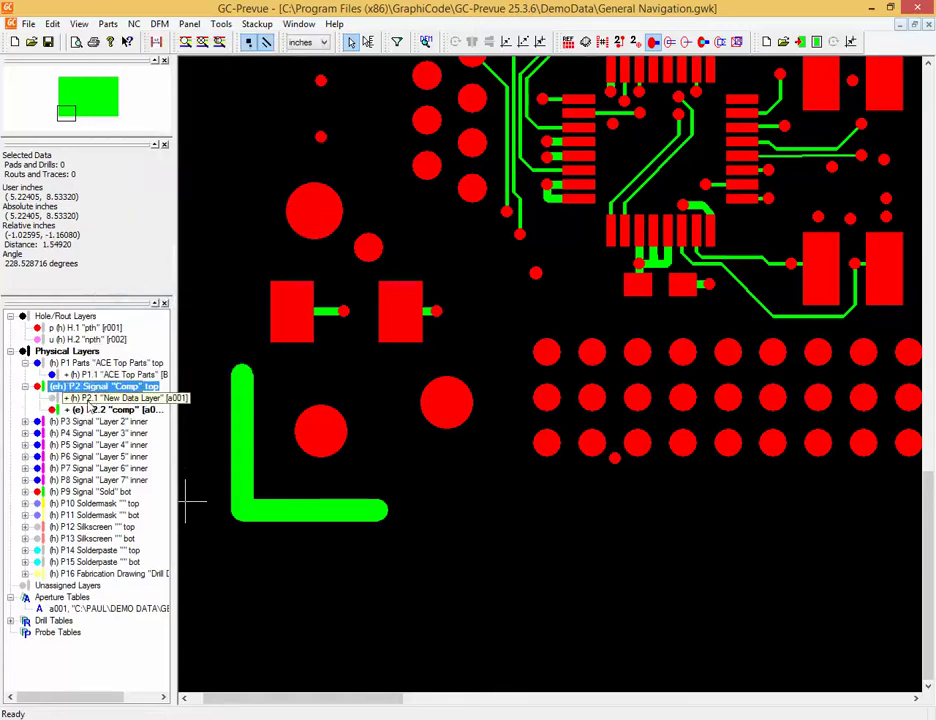
{"action": "right_click", "coordinate": [91, 401]}
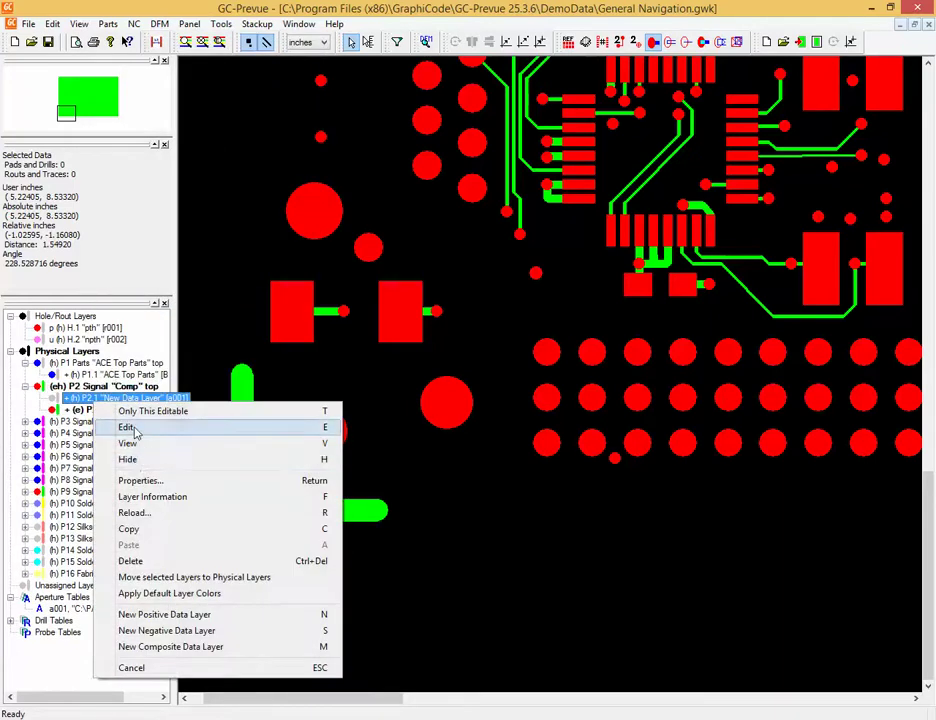
{"action": "left_click", "coordinate": [130, 427]}
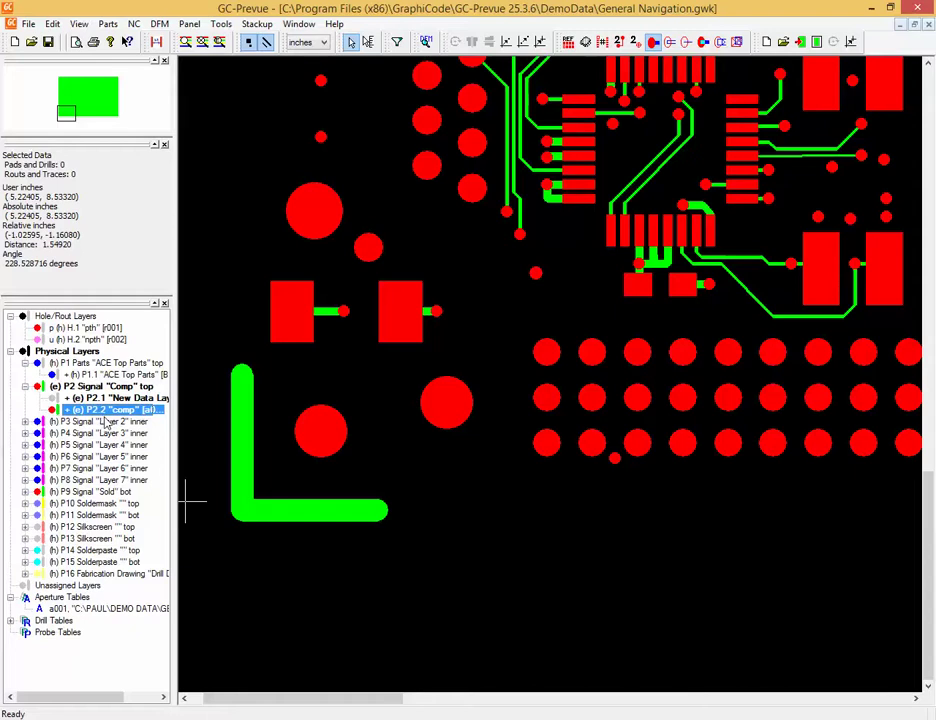
- Set the P2.2 comp layer to view-only
{"action": "right_click", "coordinate": [106, 423]}
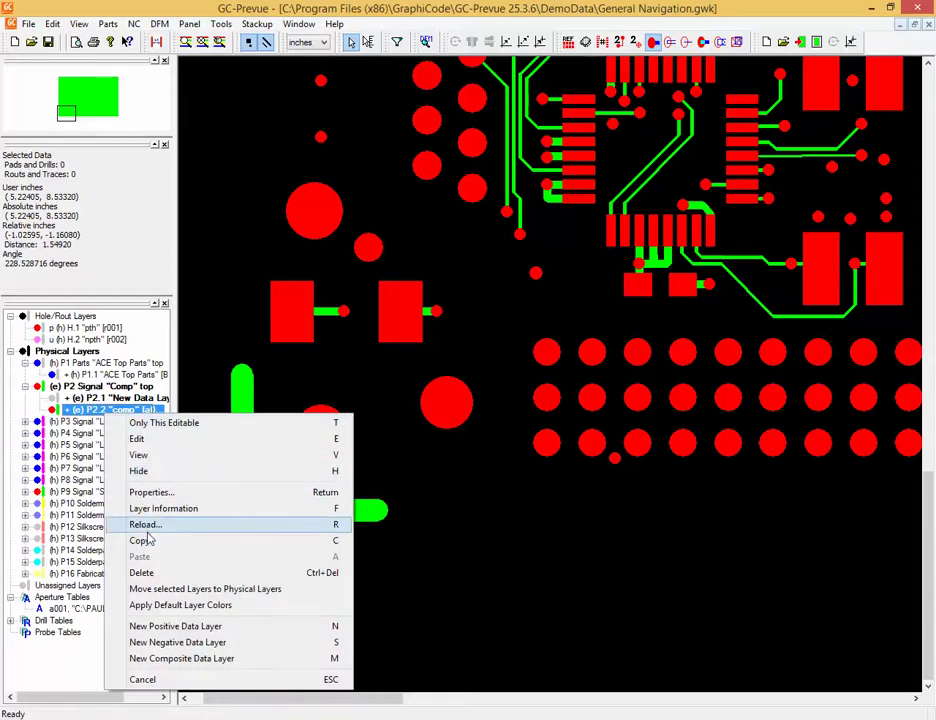
{"action": "left_click", "coordinate": [140, 455]}
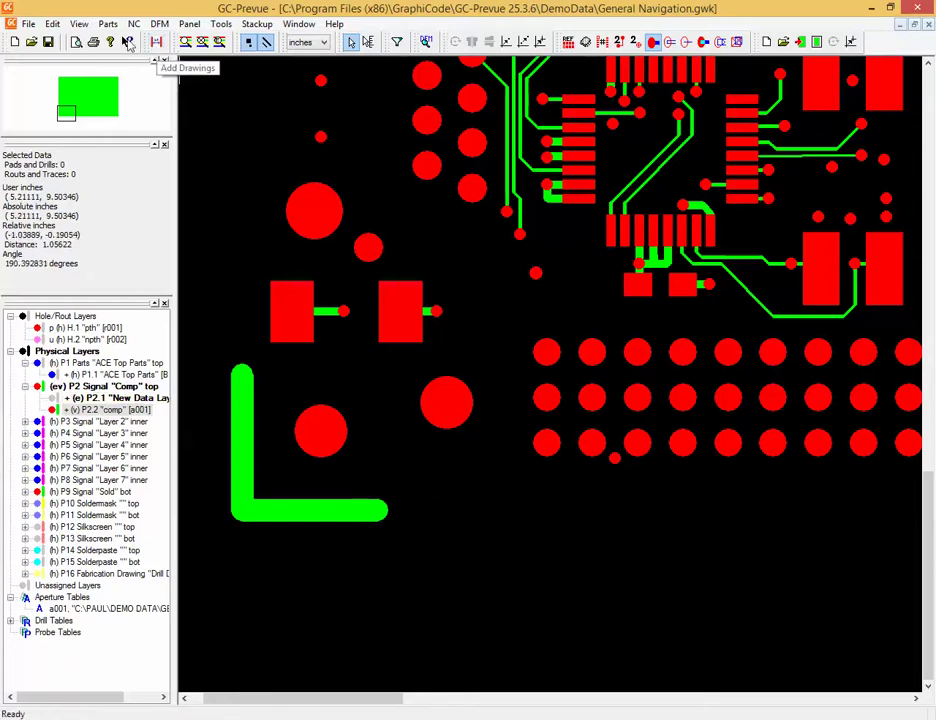
{"action": "left_click", "coordinate": [52, 25]}
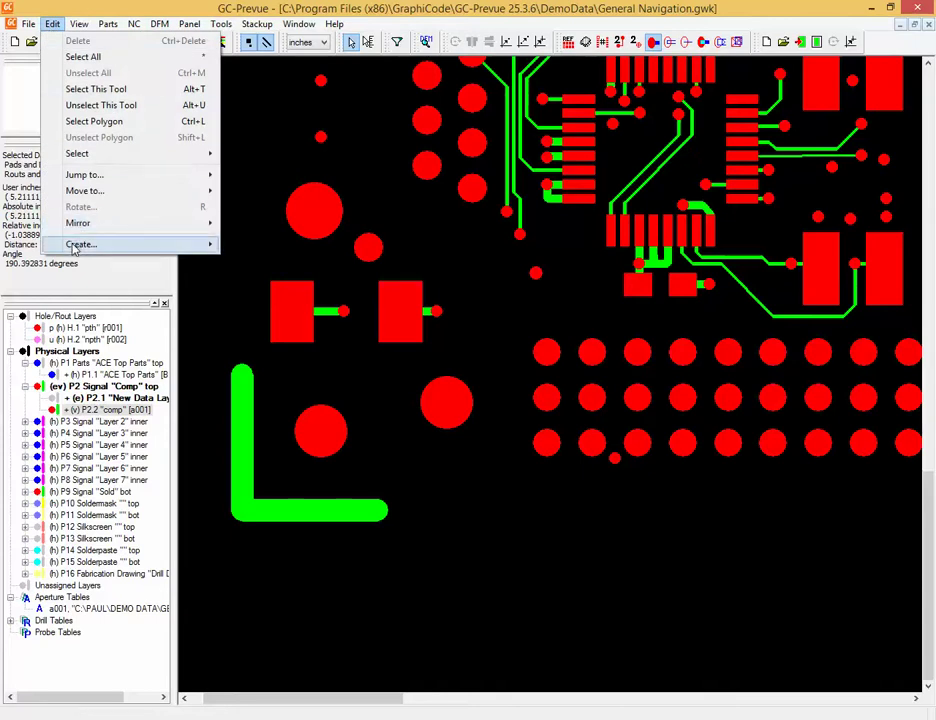
- Start a new dimension with ARIAL text, 0.075-inch height and 3 decimal digits
{"action": "mouse_move", "coordinate": [73, 246]}
{"action": "left_click", "coordinate": [262, 244]}
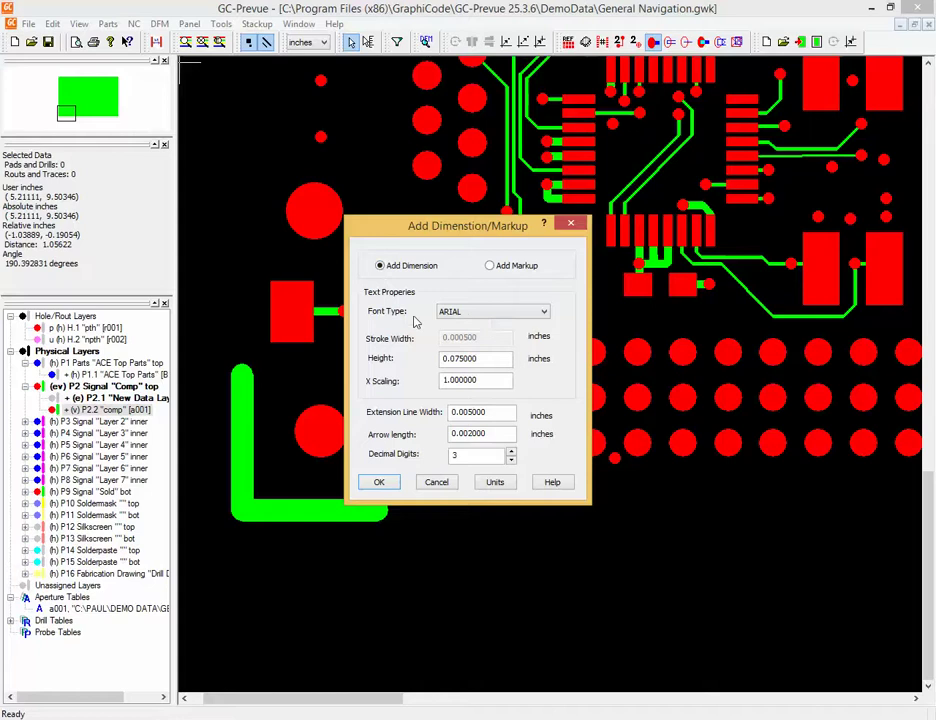
{"action": "left_click", "coordinate": [474, 316]}
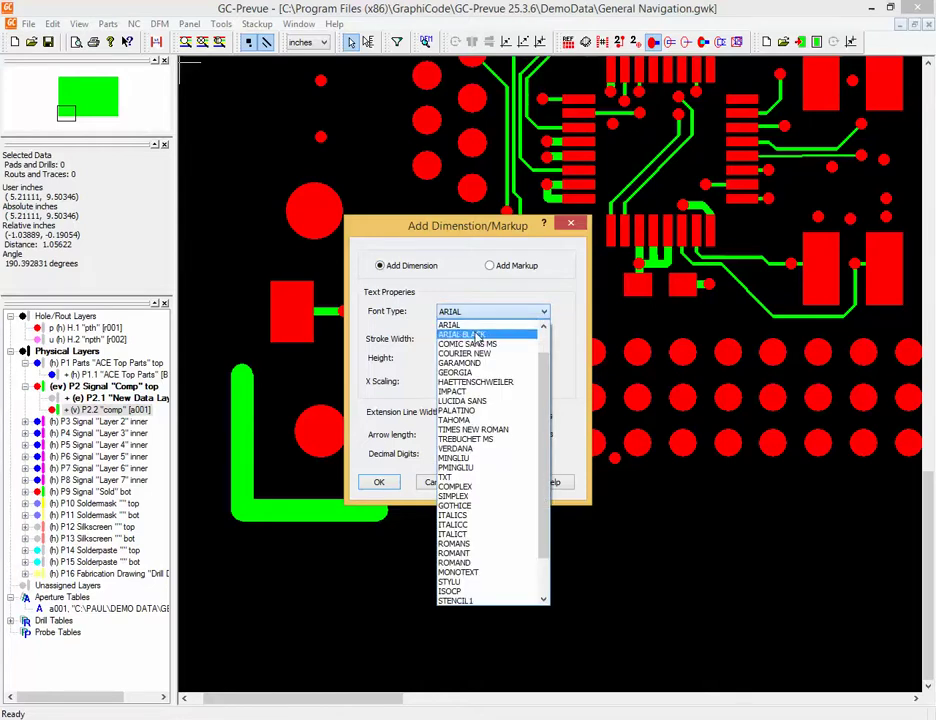
{"action": "left_click", "coordinate": [468, 327]}
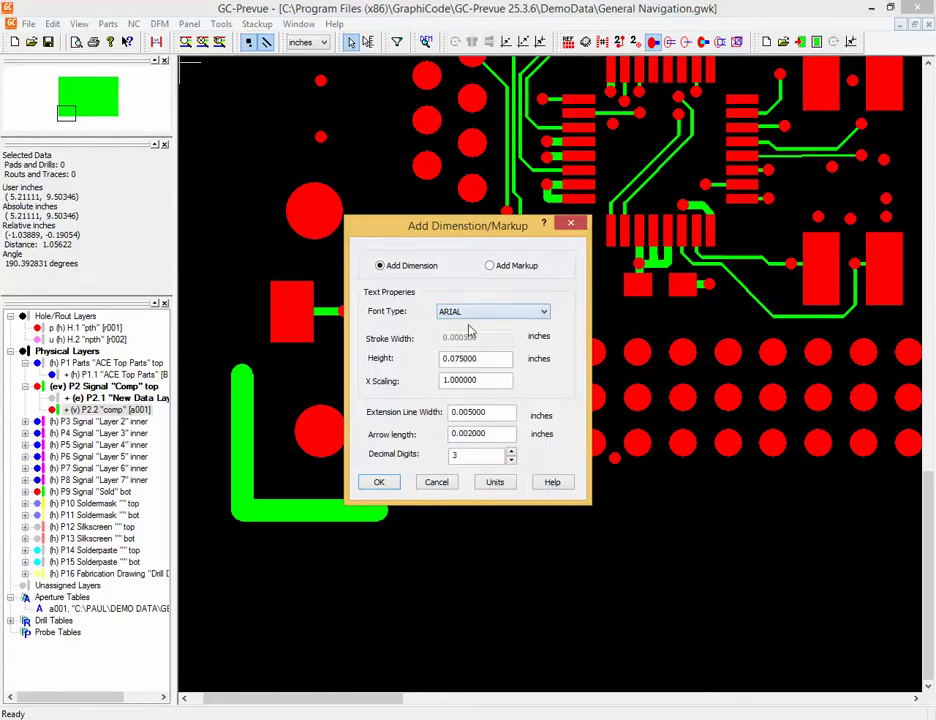
{"action": "left_click", "coordinate": [381, 484]}
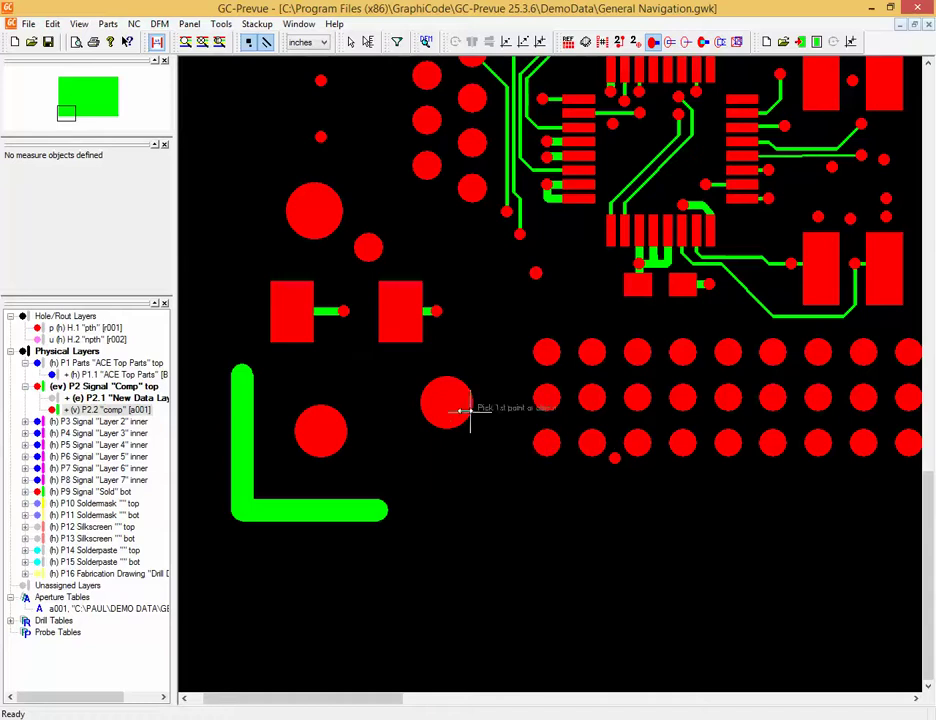
- Dimension the 0.400 centre-to-centre gap between two bottom-row pads, placed below the pad array
{"action": "left_click", "coordinate": [546, 442]}
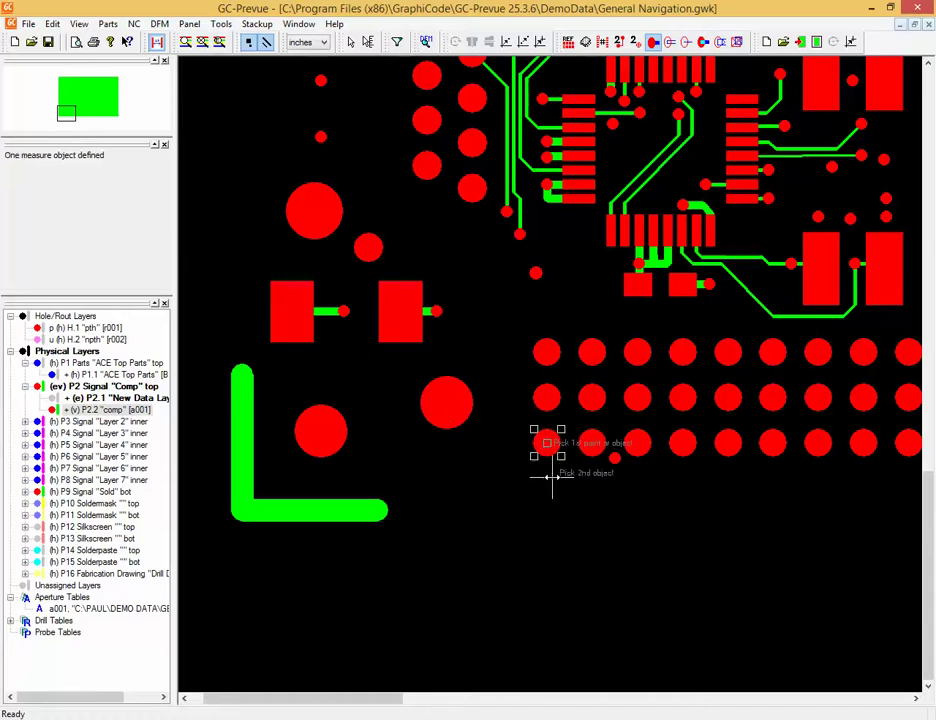
{"action": "left_click", "coordinate": [725, 443]}
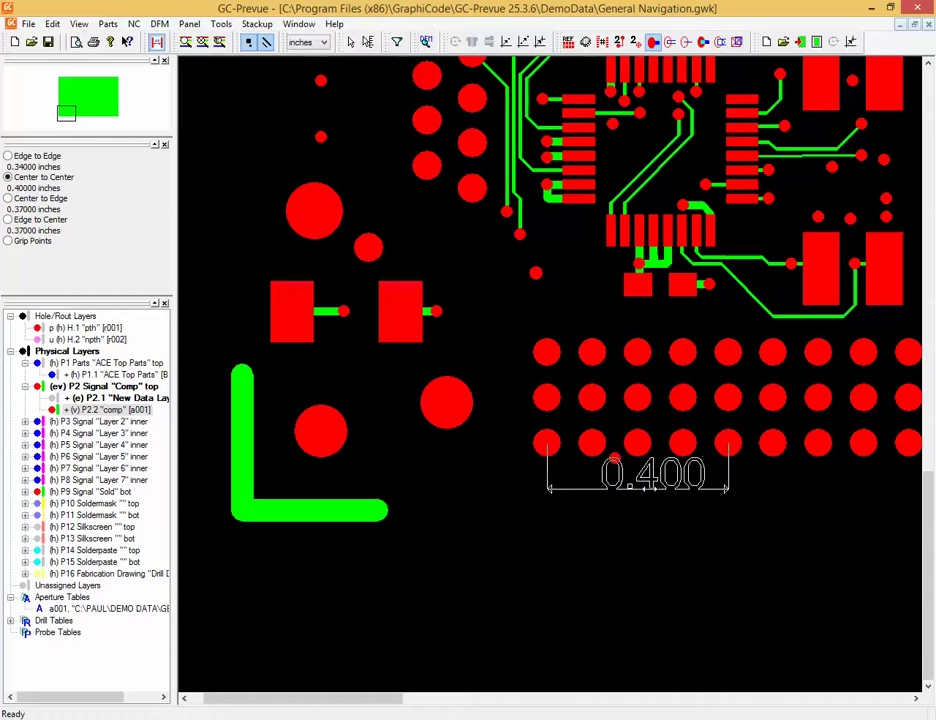
{"action": "left_click", "coordinate": [728, 512]}
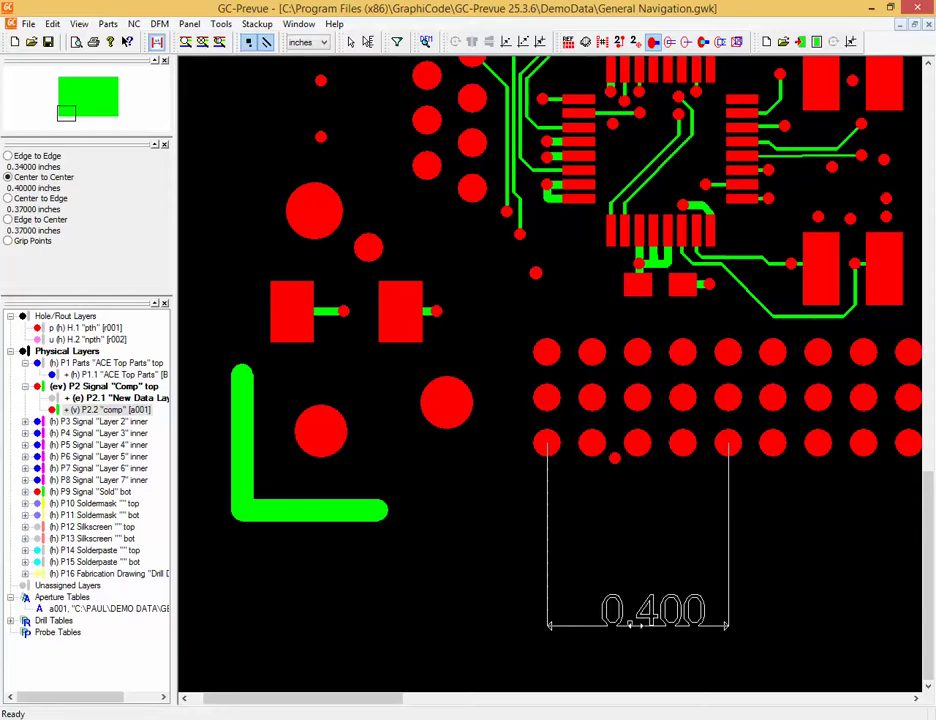
{"action": "left_click", "coordinate": [650, 305]}
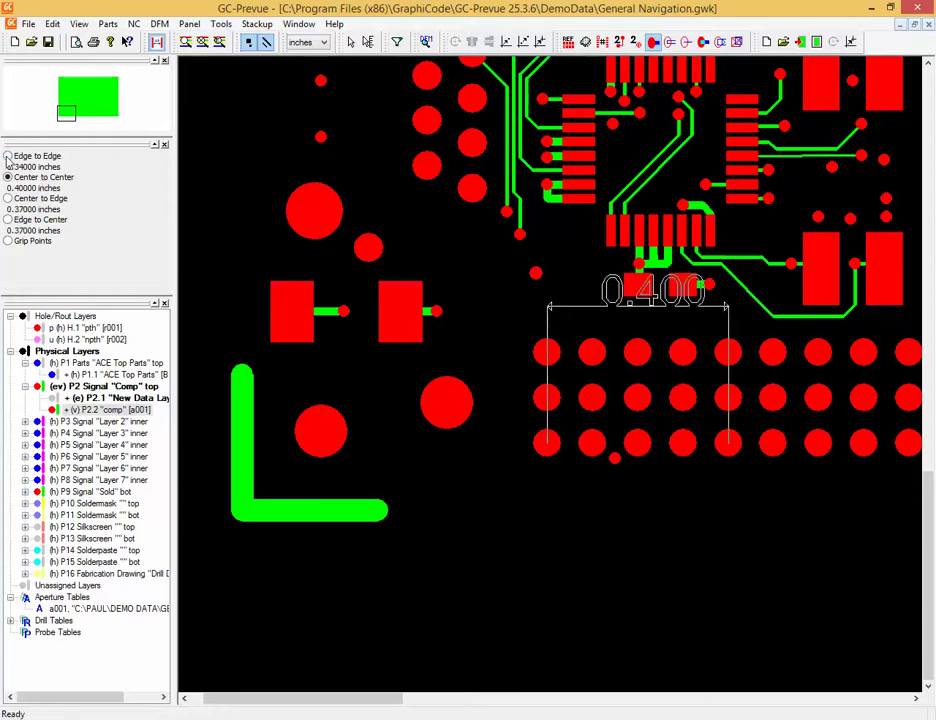
{"action": "left_click", "coordinate": [8, 157]}
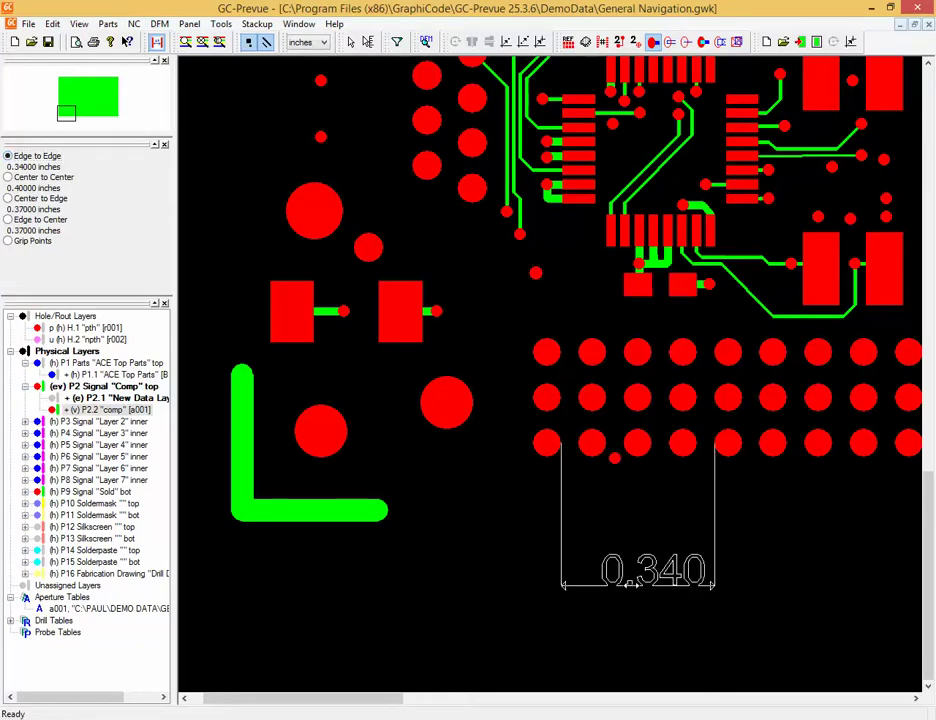
{"action": "left_click", "coordinate": [8, 177]}
{"action": "left_click", "coordinate": [620, 625]}
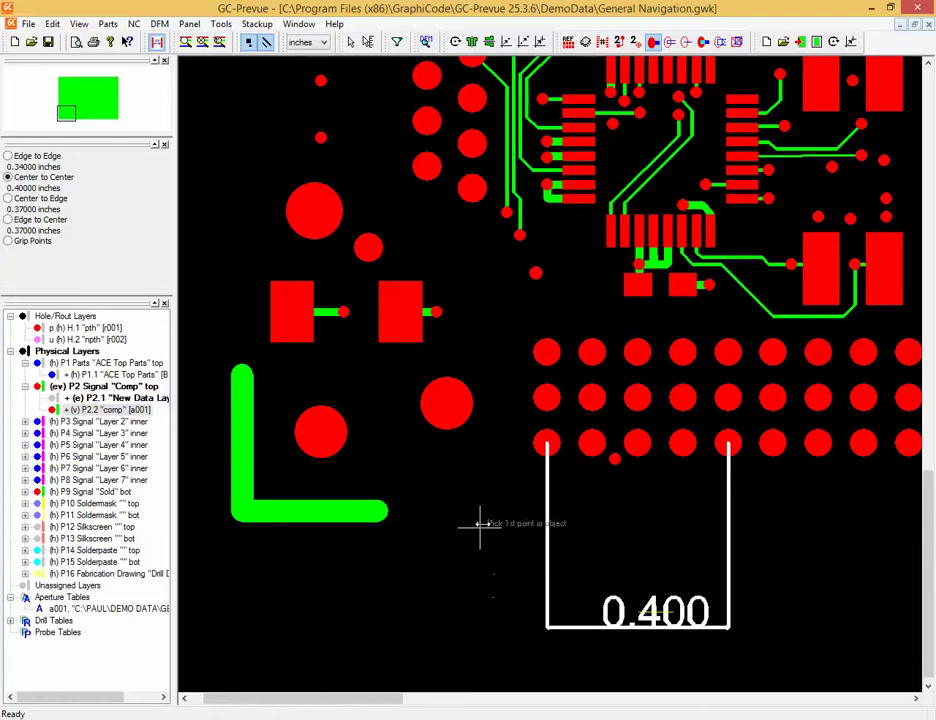
{"action": "scroll", "coordinate": [505, 420], "scroll_direction": "down", "scroll_amount": 2}
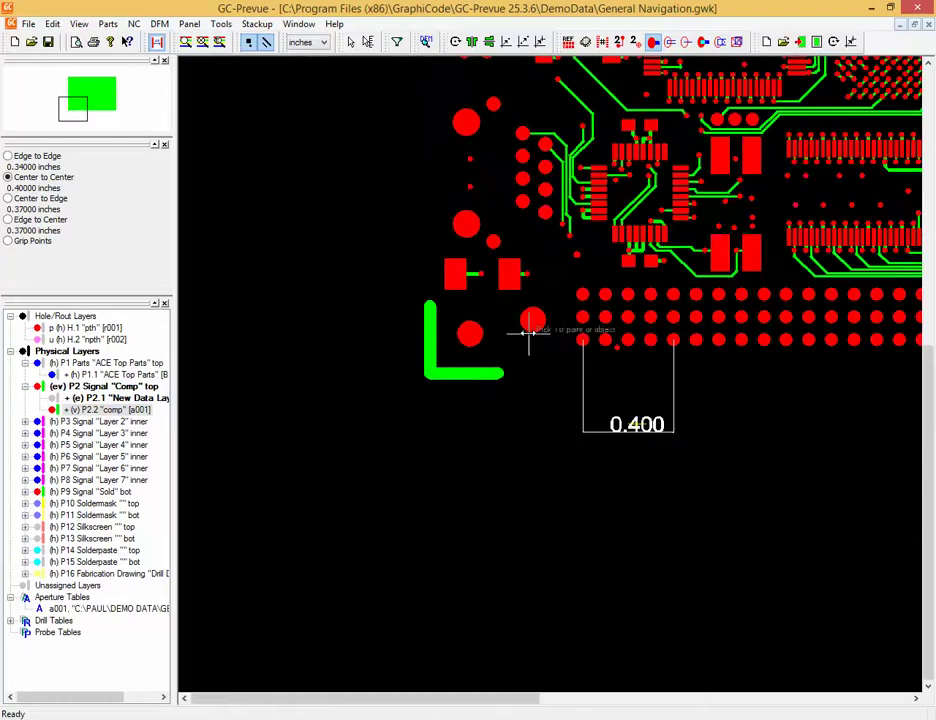
{"action": "left_click", "coordinate": [466, 216]}
{"action": "left_click", "coordinate": [466, 124]}
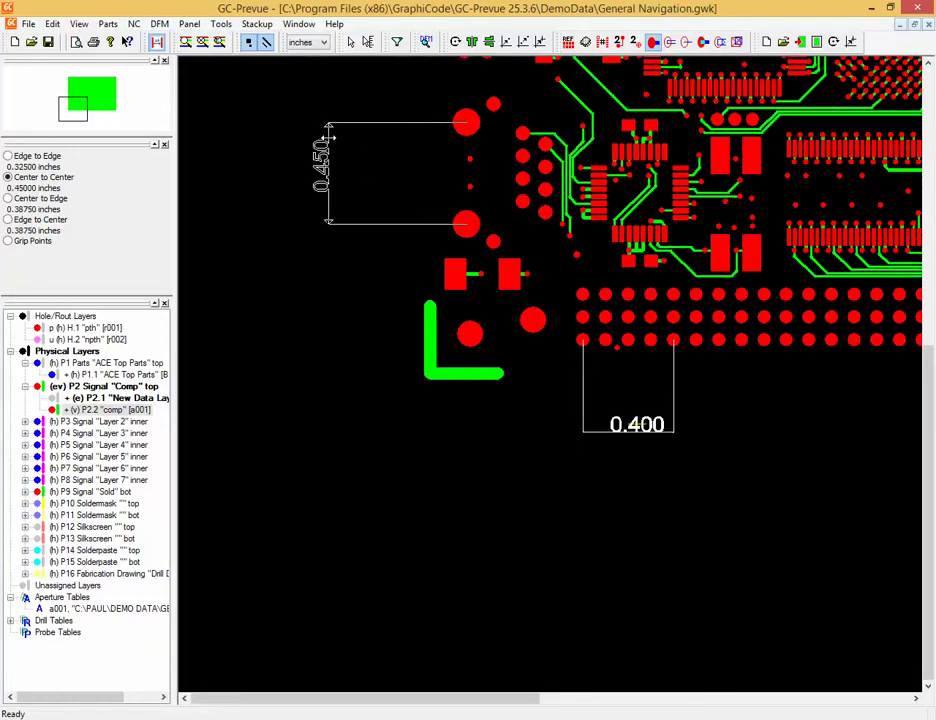
{"action": "left_click", "coordinate": [328, 150]}
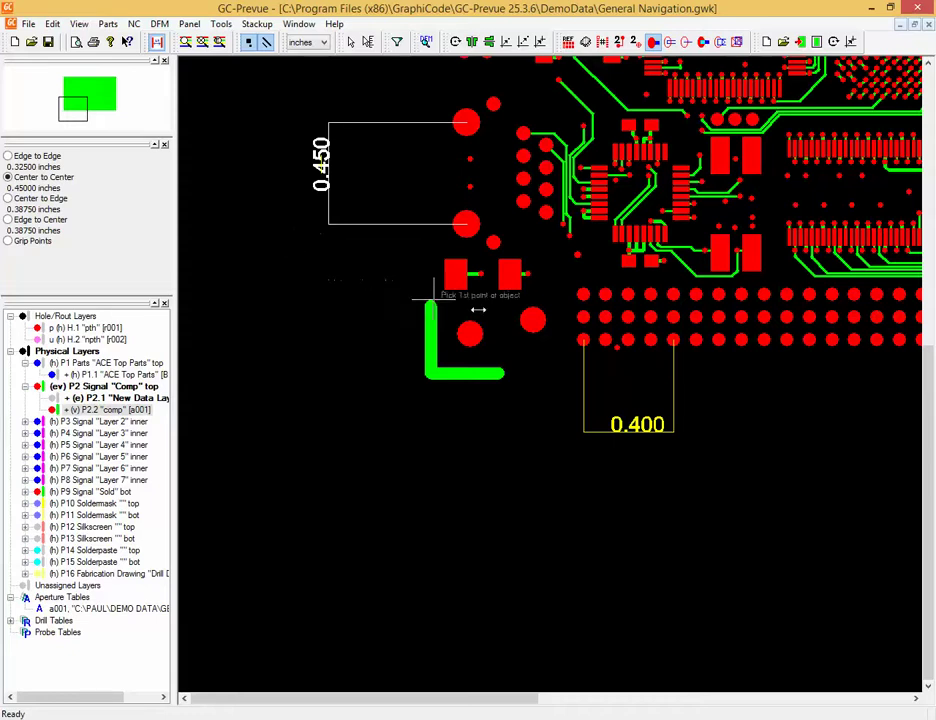
- Place a horizontal 0.278 dimension from the pad inside the green L to its right neighbour
{"action": "left_click", "coordinate": [471, 330]}
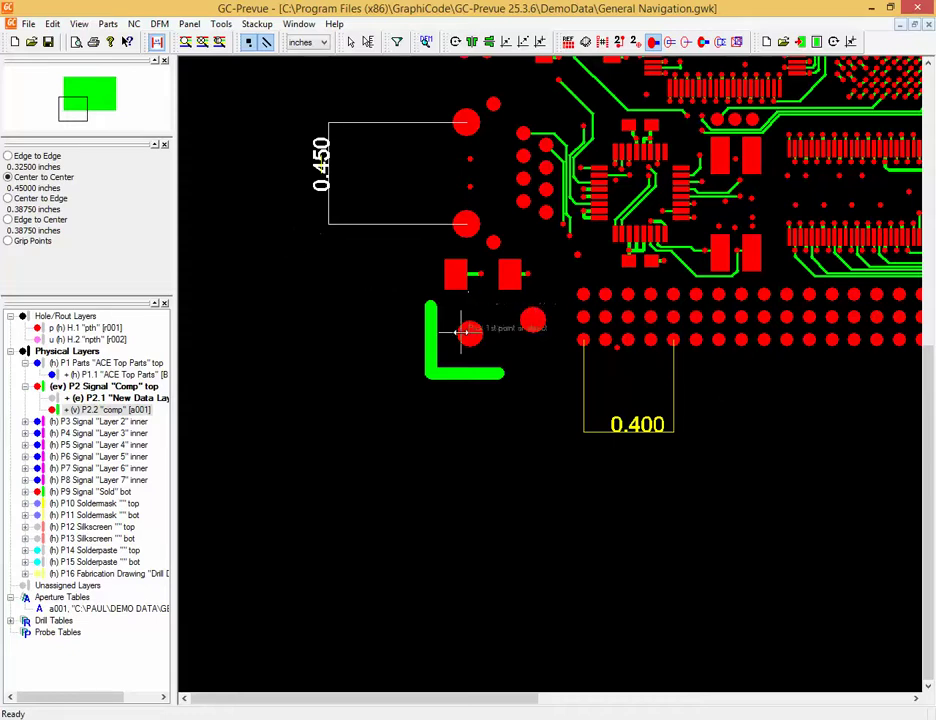
{"action": "left_click", "coordinate": [533, 320]}
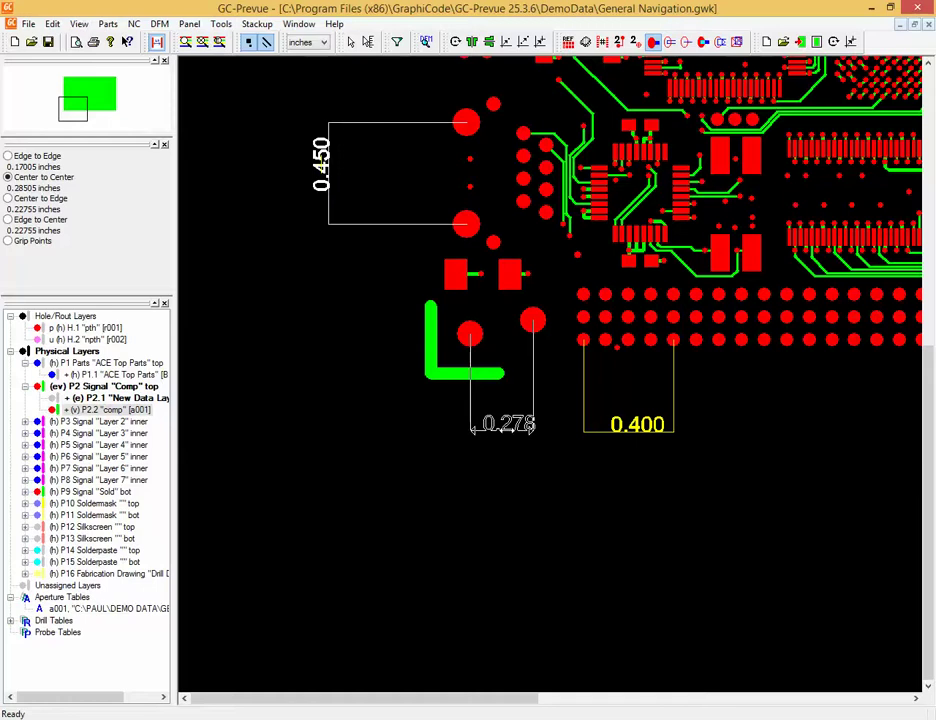
{"action": "left_click", "coordinate": [508, 430]}
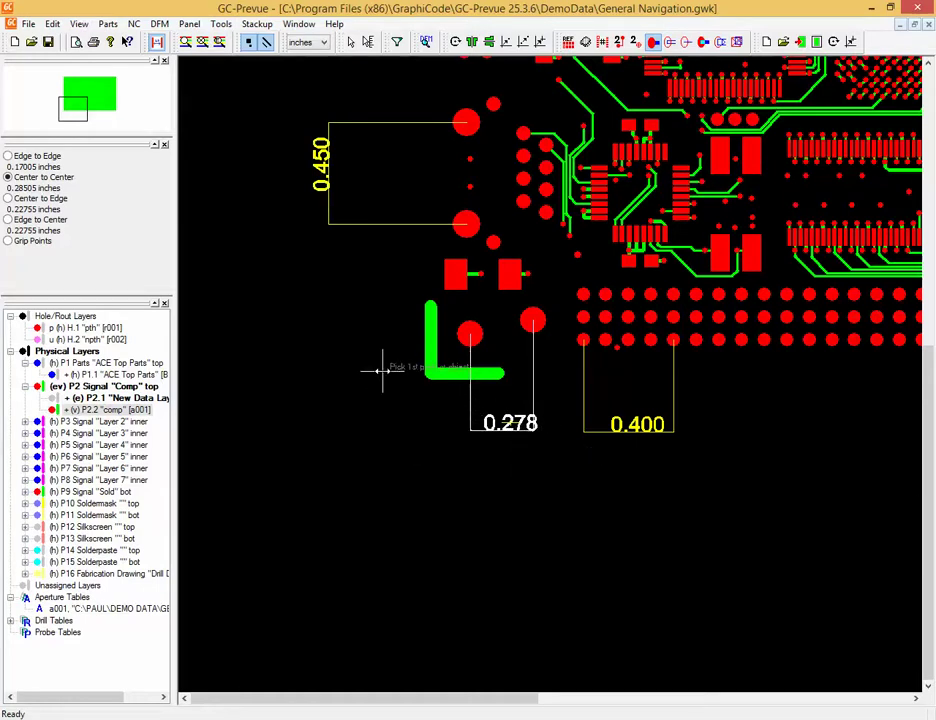
{"action": "key", "text": "Escape"}
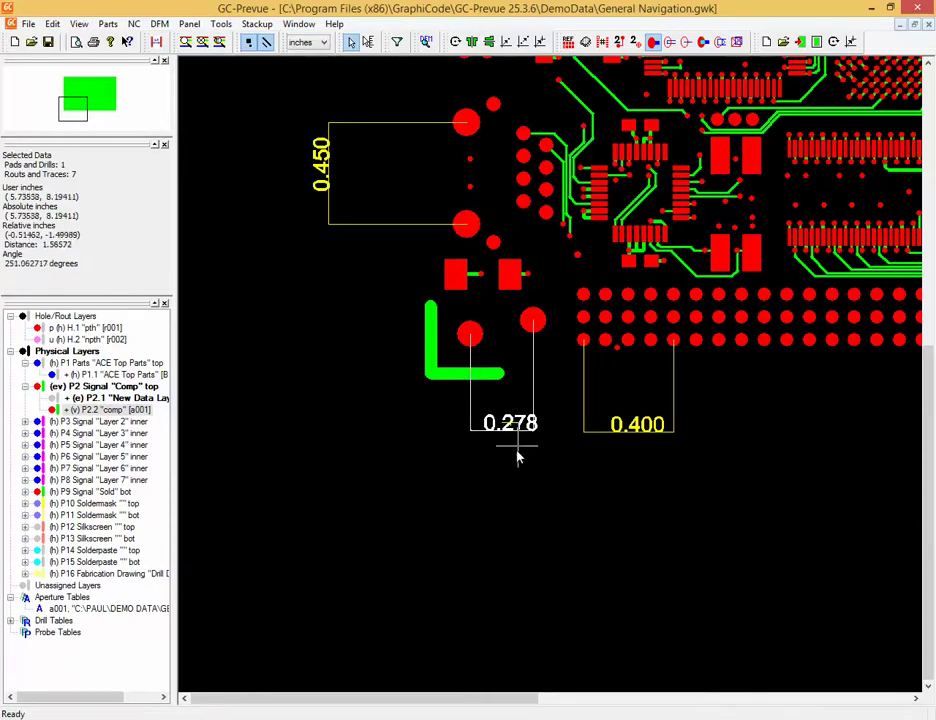
- Unselect all and make P2.1 New Data Layer the active layer
{"action": "right_click", "coordinate": [511, 485]}
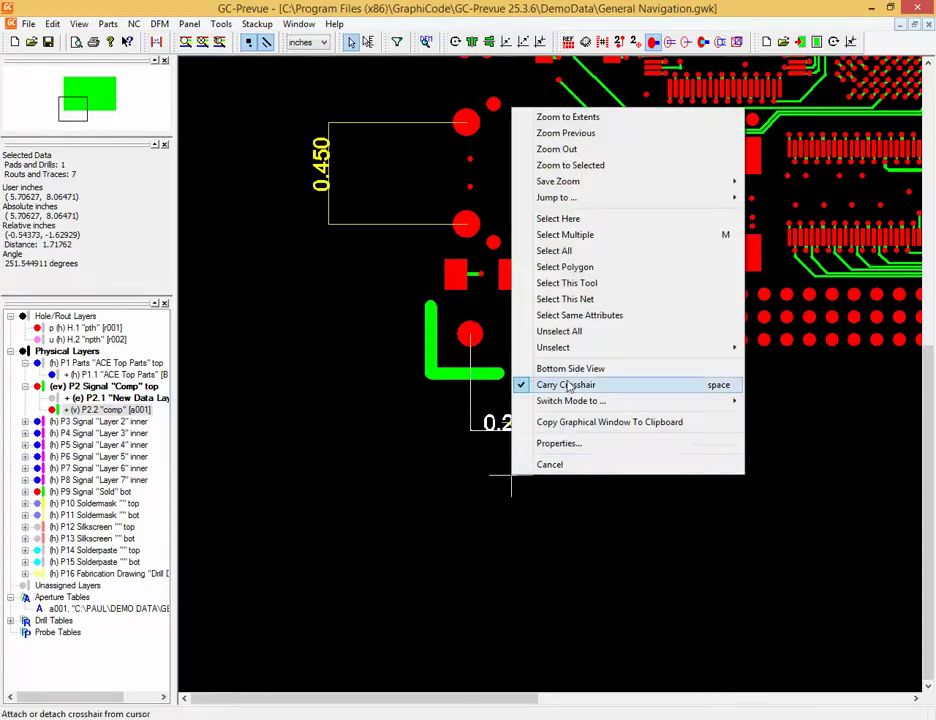
{"action": "left_click", "coordinate": [559, 331]}
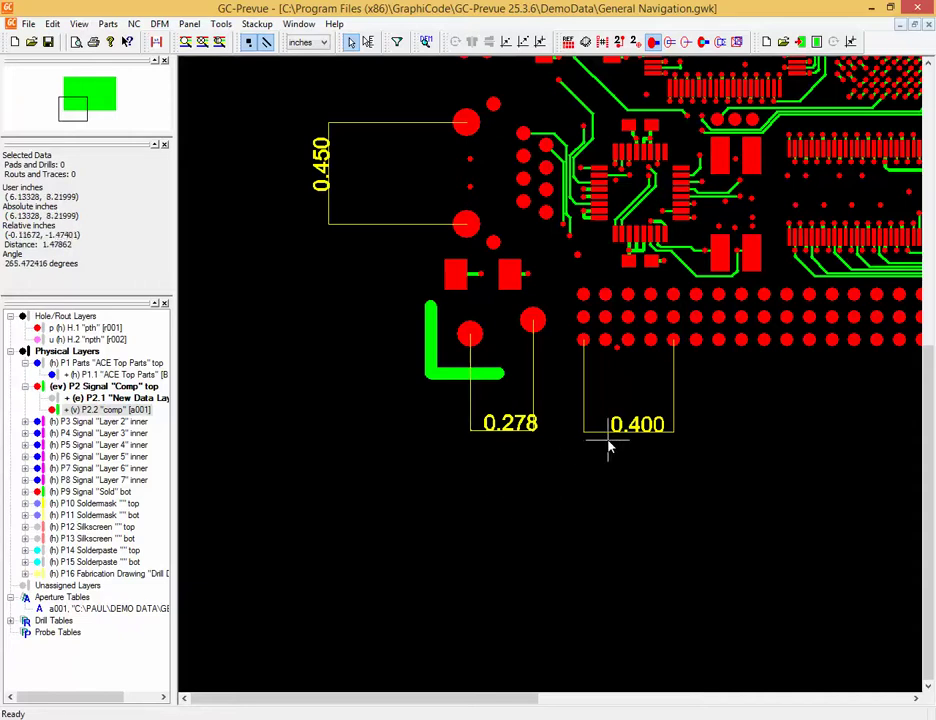
{"action": "left_click", "coordinate": [120, 398]}
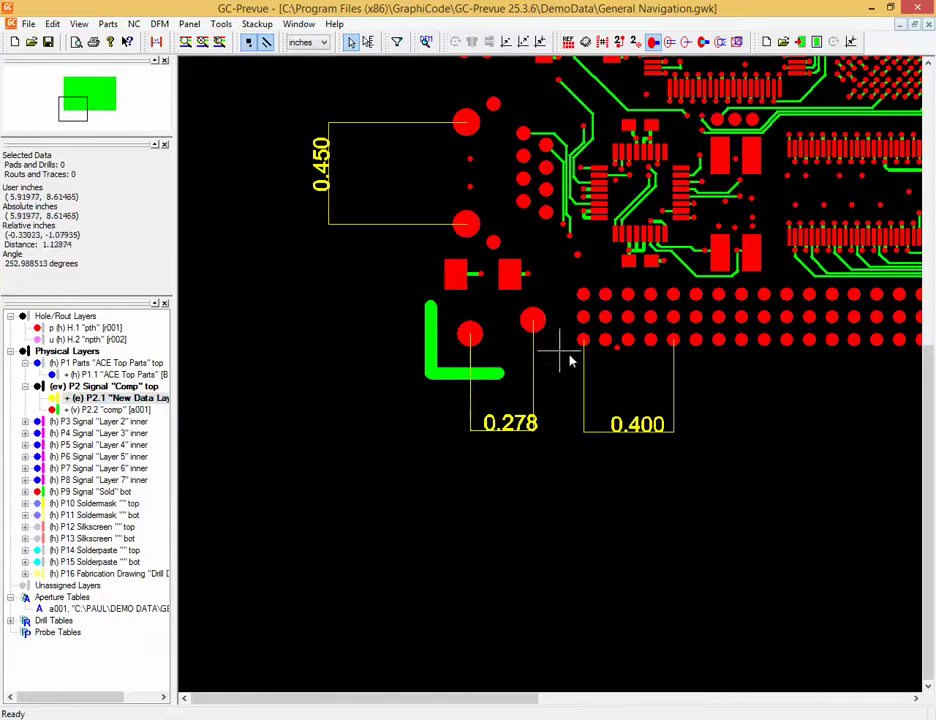
- Window-select the 0.400 dimension with Select Touching and delete it
{"action": "left_click_drag", "start_coordinate": [564, 323], "coordinate": [693, 476]}
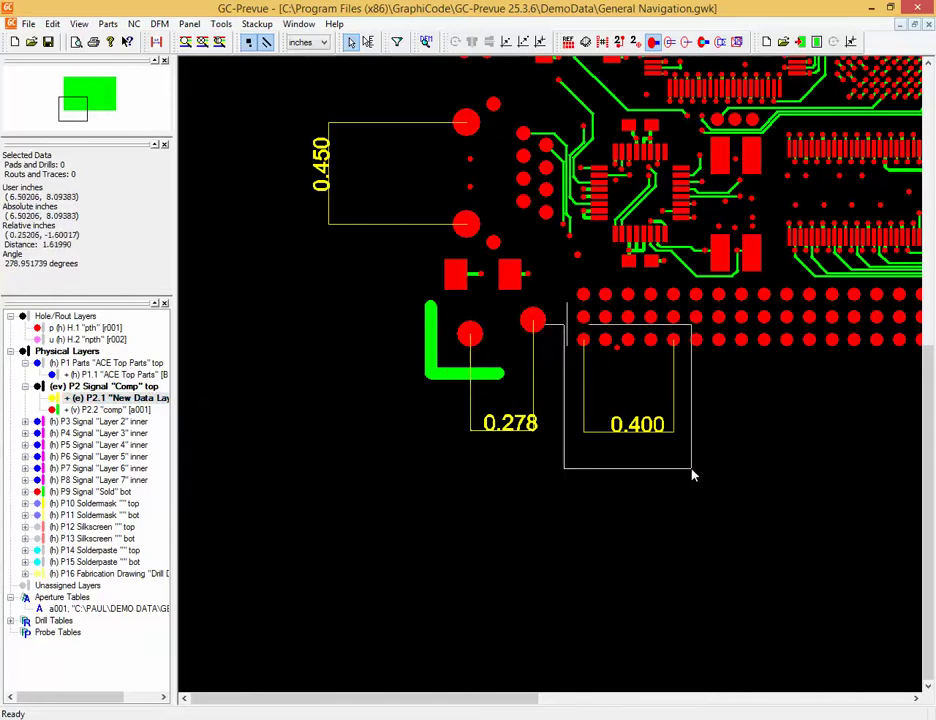
{"action": "right_click_drag", "start_coordinate": [693, 476], "coordinate": [698, 468]}
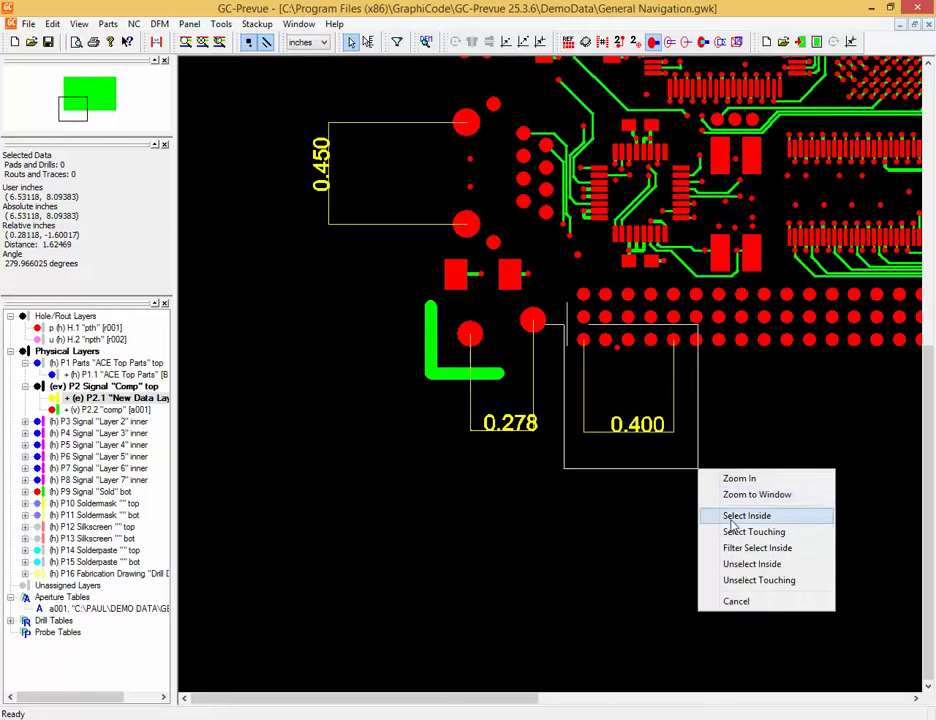
{"action": "left_click", "coordinate": [726, 532]}
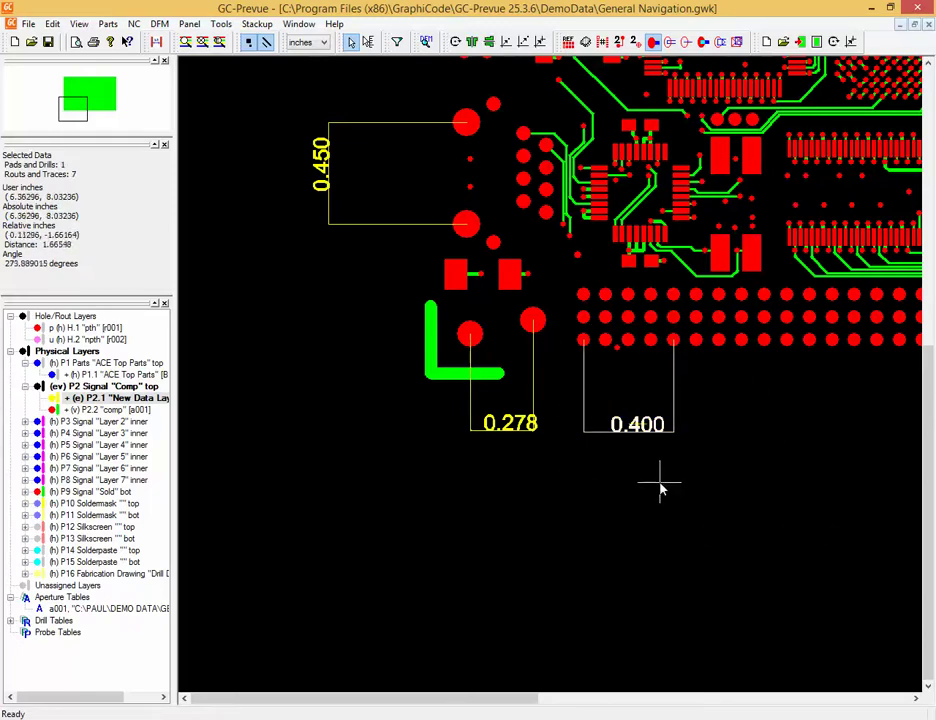
{"action": "left_click", "coordinate": [52, 23]}
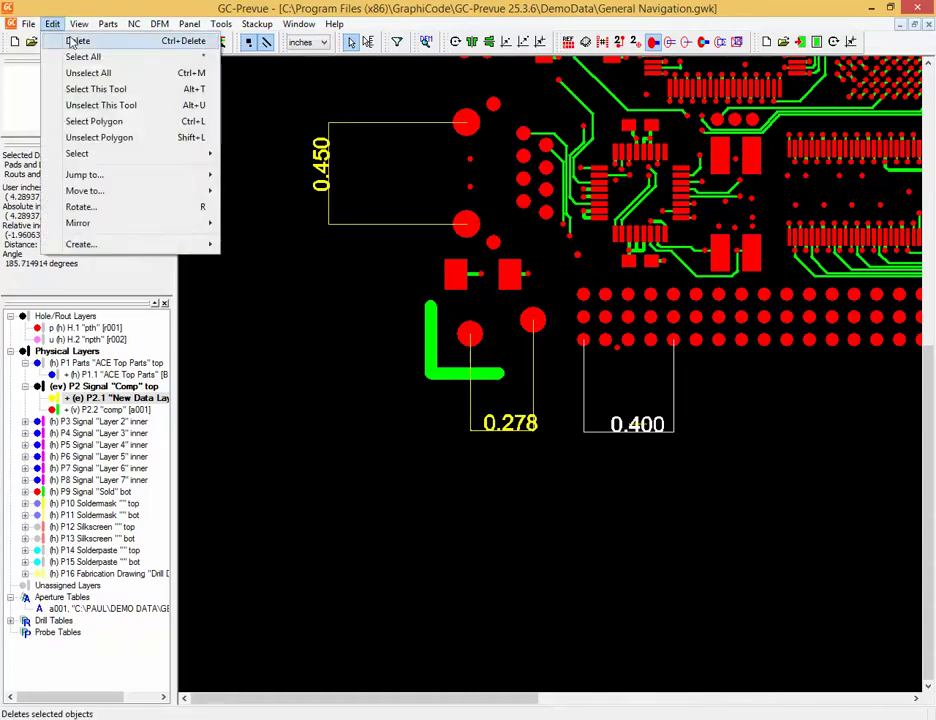
{"action": "left_click", "coordinate": [72, 42]}
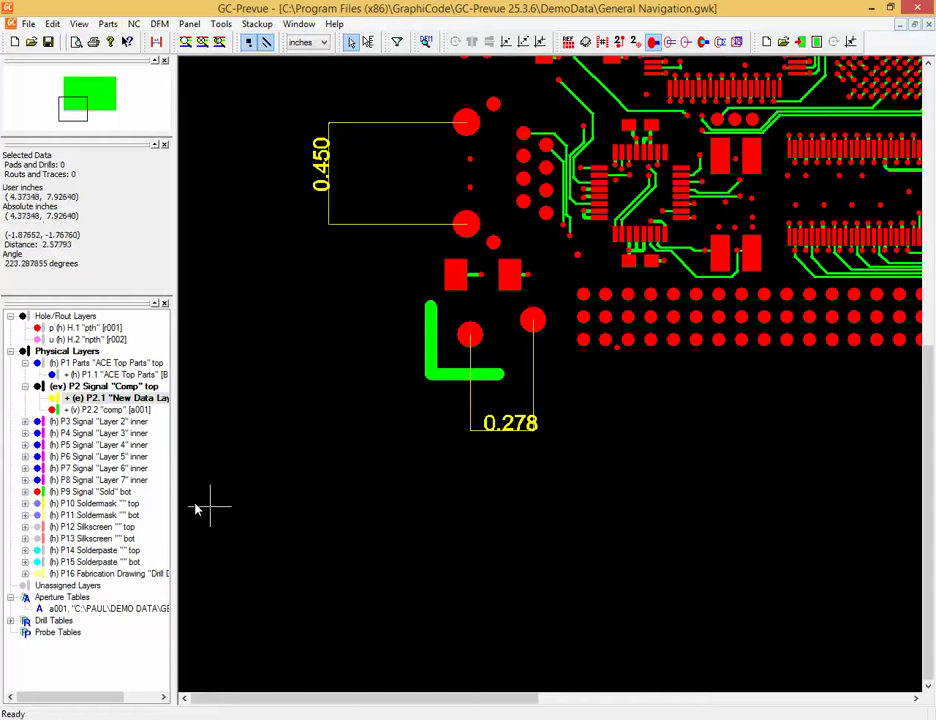
- Make the P2.2 comp layer editable, then select and delete the 0.278 dimension
{"action": "right_click", "coordinate": [110, 410]}
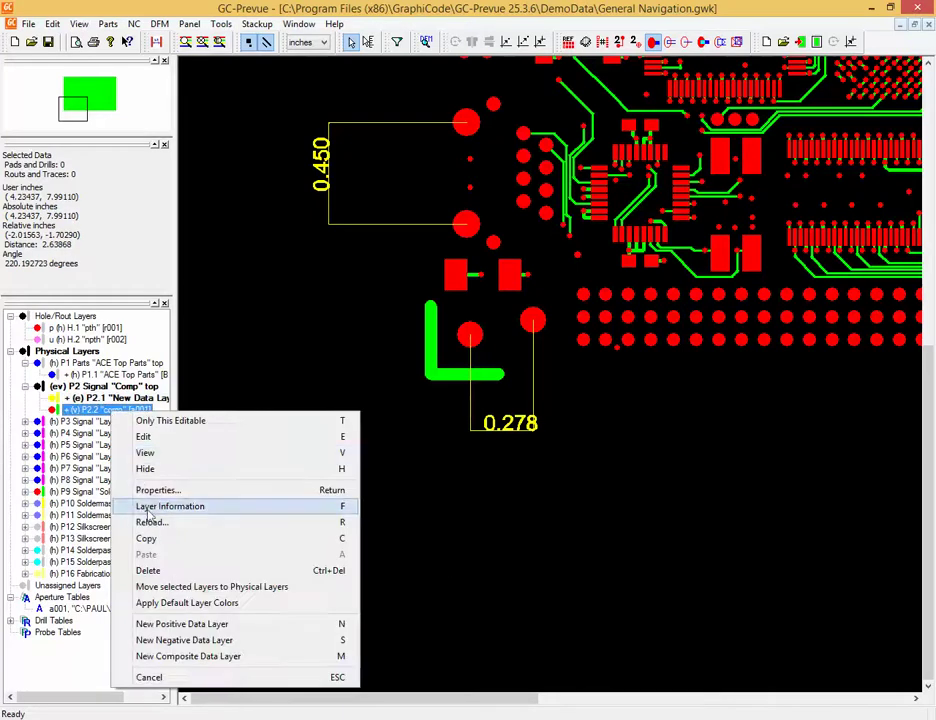
{"action": "left_click", "coordinate": [155, 437]}
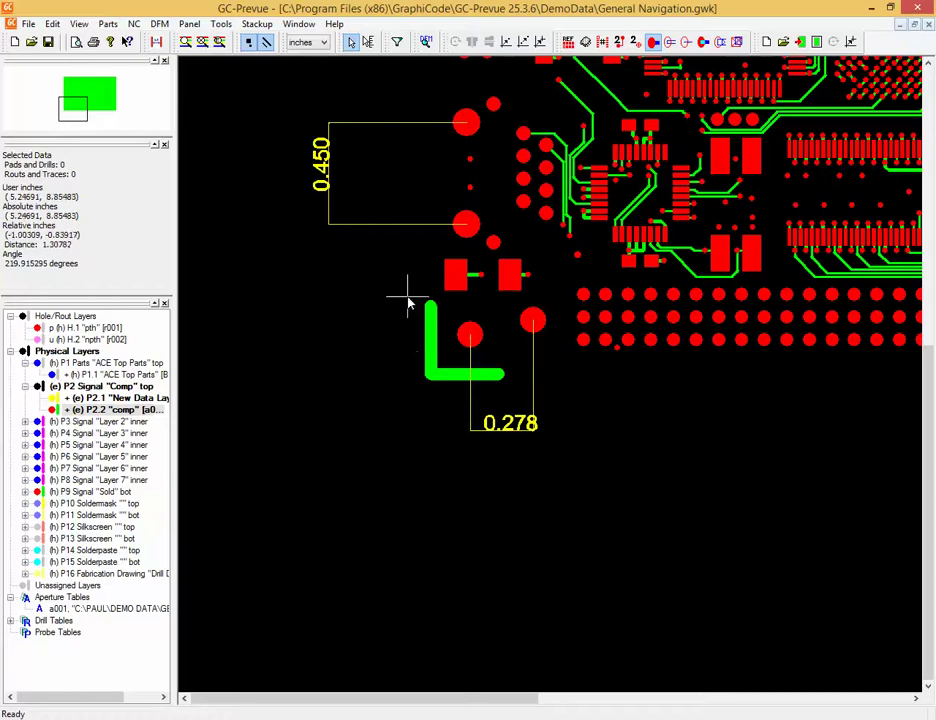
{"action": "right_click_drag", "start_coordinate": [409, 303], "coordinate": [564, 463]}
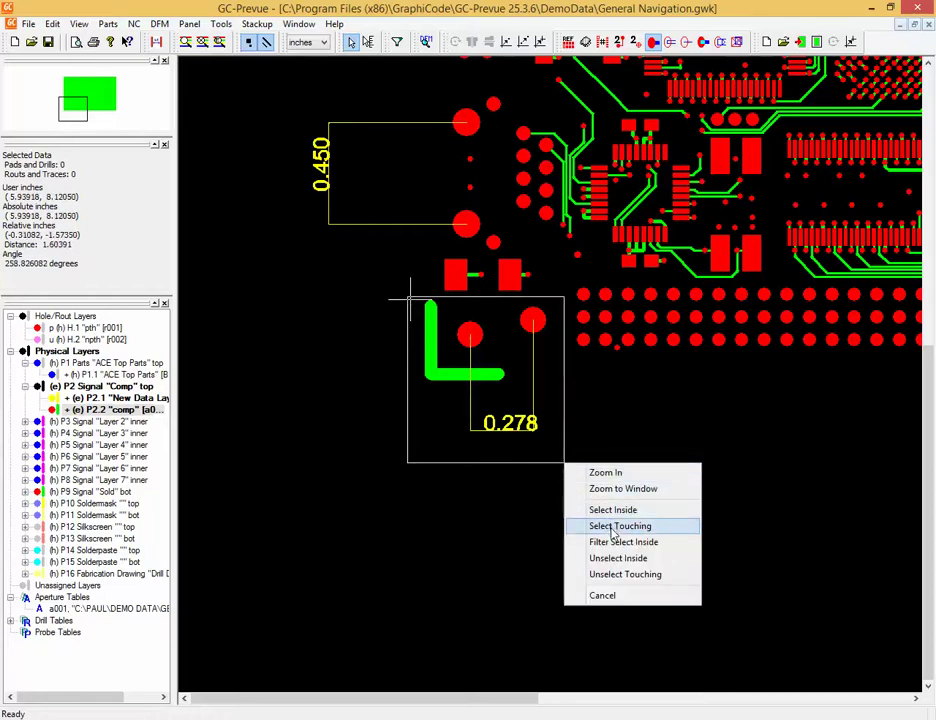
{"action": "left_click", "coordinate": [612, 528]}
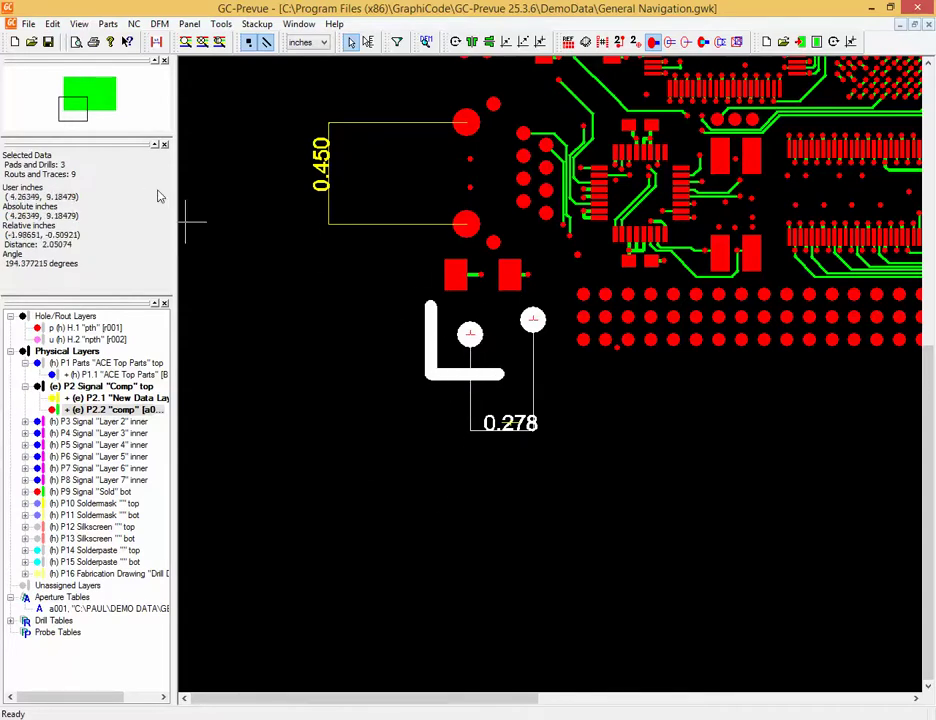
{"action": "left_click", "coordinate": [52, 25]}
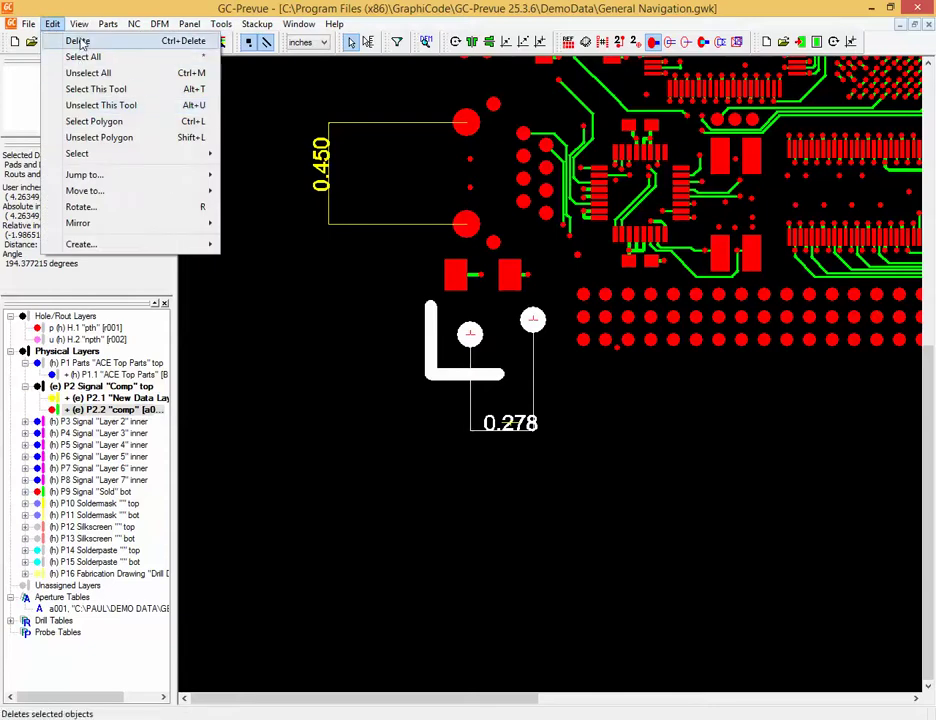
{"action": "left_click", "coordinate": [80, 41]}
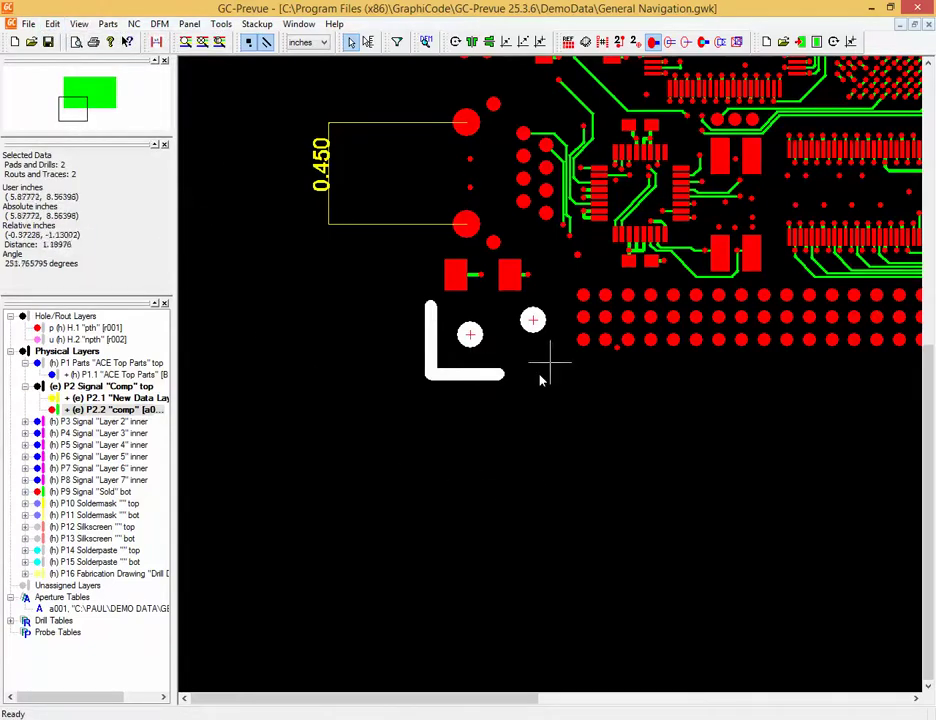